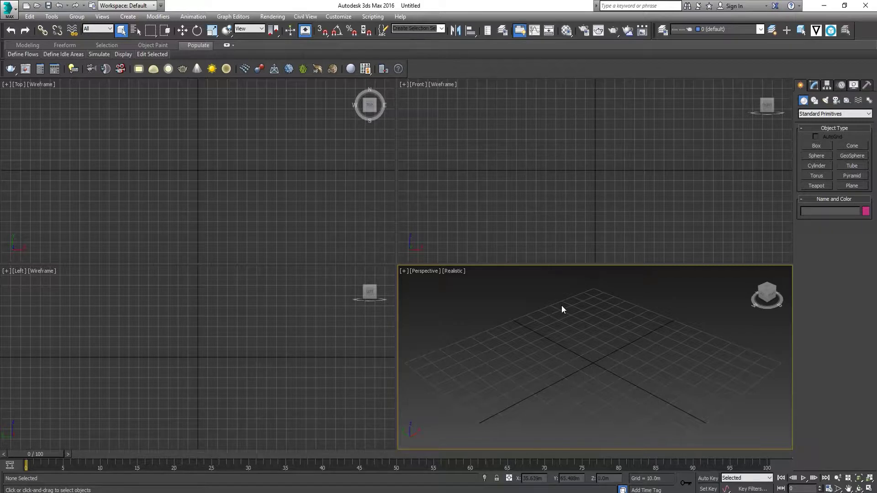
Open the interface customization and review the Klaas Tools category of toolbar actions
{"action": "left_click", "coordinate": [340, 17]}
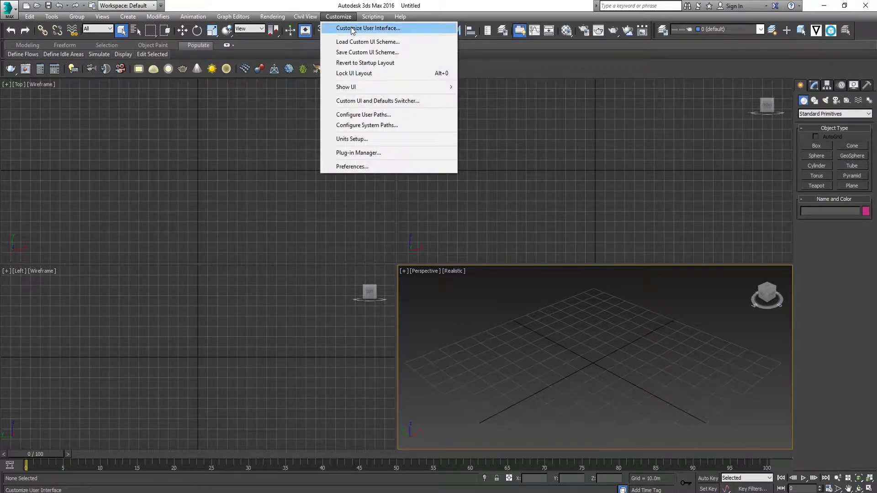
{"action": "left_click", "coordinate": [401, 35]}
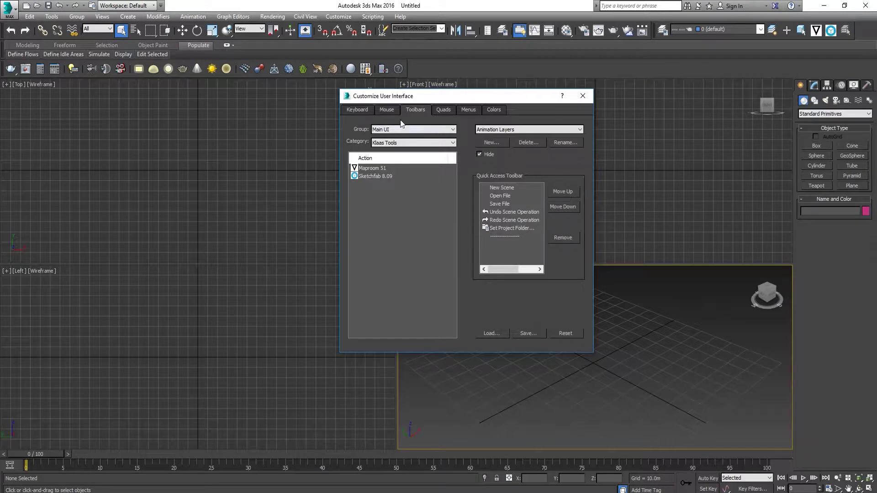
{"action": "left_click", "coordinate": [366, 111]}
{"action": "left_click", "coordinate": [416, 112]}
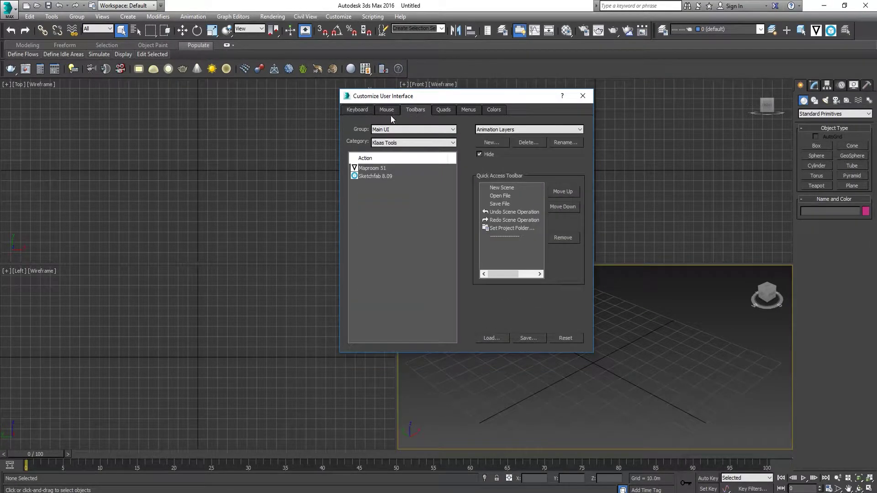
{"action": "left_click", "coordinate": [412, 143]}
{"action": "left_click", "coordinate": [412, 143]}
{"action": "left_click", "coordinate": [399, 141]}
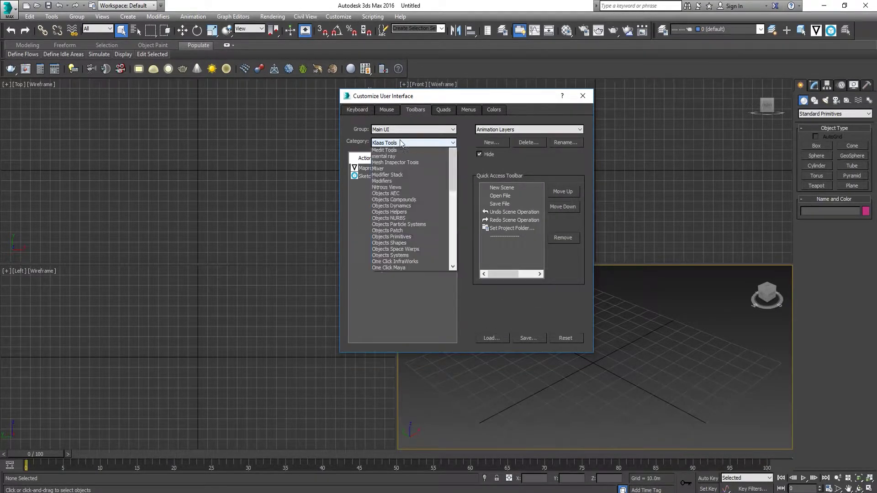
{"action": "left_click", "coordinate": [396, 141]}
Try to add the Maproom 51 action to the main toolbar, and close the interface customization
{"action": "left_click", "coordinate": [355, 169]}
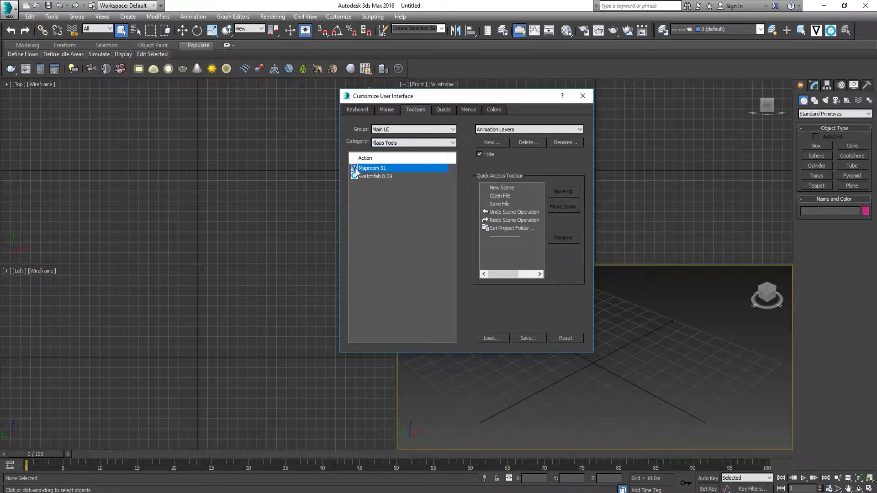
{"action": "left_click_drag", "start_coordinate": [355, 169], "coordinate": [852, 41]}
{"action": "left_click", "coordinate": [583, 96]}
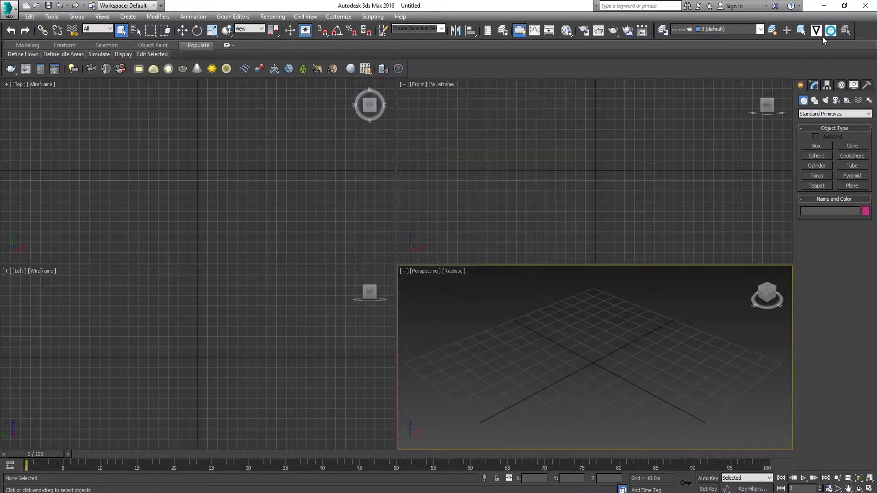
Launch Maproom 51, create a map from the Openstreetmap and Satellite preset, and open that map's settings
{"action": "left_click", "coordinate": [815, 32]}
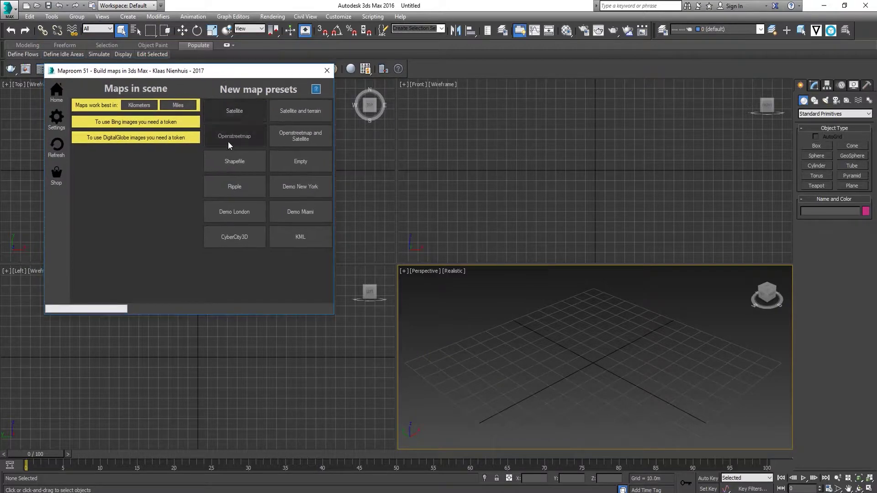
{"action": "left_click", "coordinate": [319, 146]}
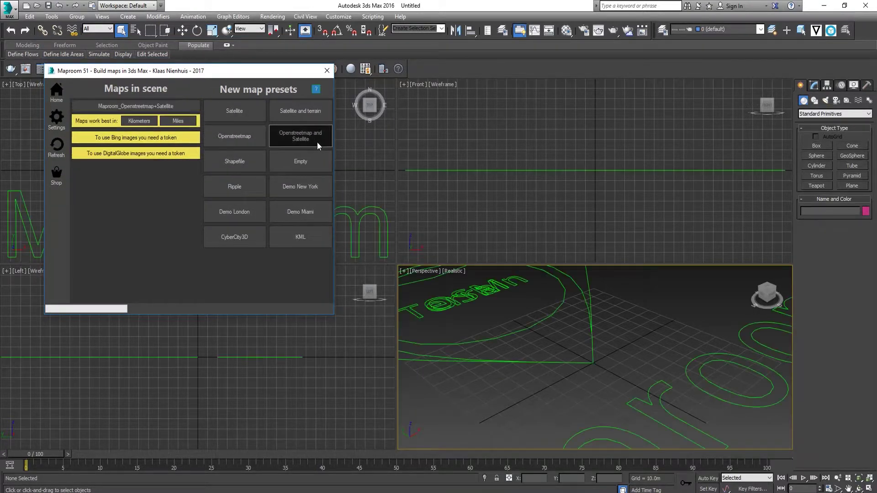
{"action": "left_click", "coordinate": [164, 106]}
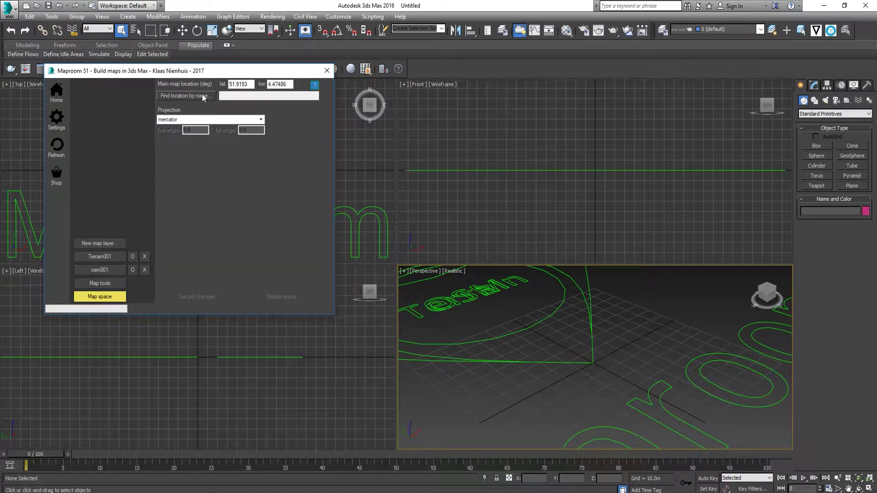
Look up "favela rioi" by name, use the found place as the main map location, and update the map space
{"action": "left_click", "coordinate": [202, 98]}
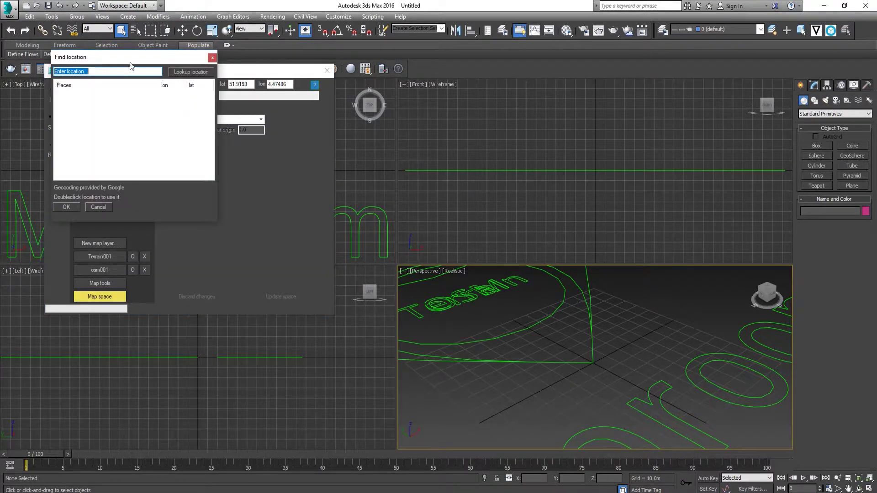
{"action": "left_click_drag", "start_coordinate": [133, 65], "coordinate": [392, 159]}
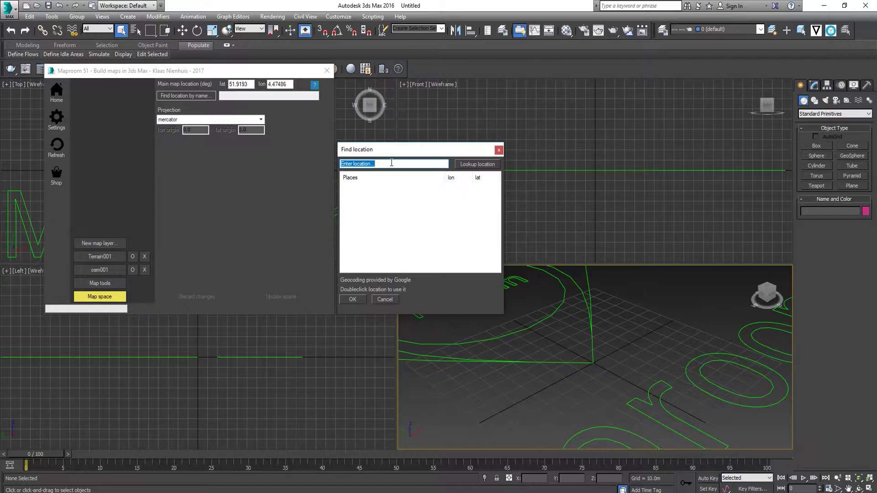
{"action": "type", "text": "favela rioi"}
{"action": "left_click", "coordinate": [465, 164]}
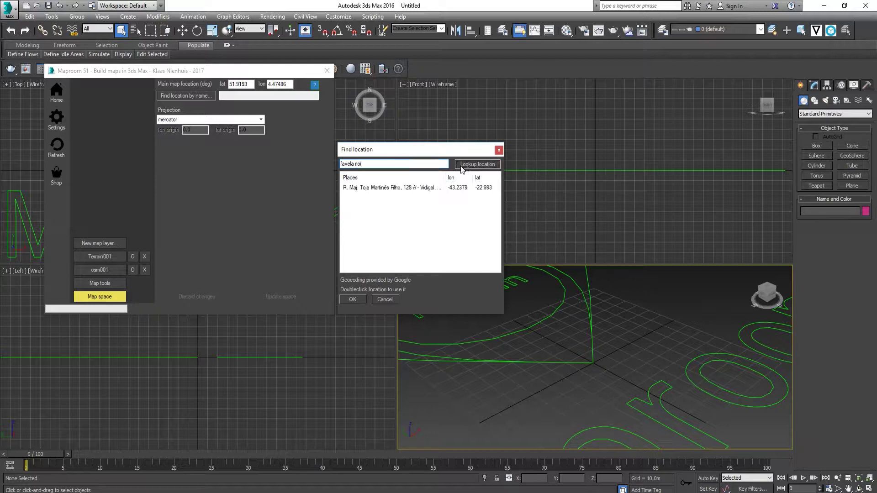
{"action": "left_click", "coordinate": [372, 189]}
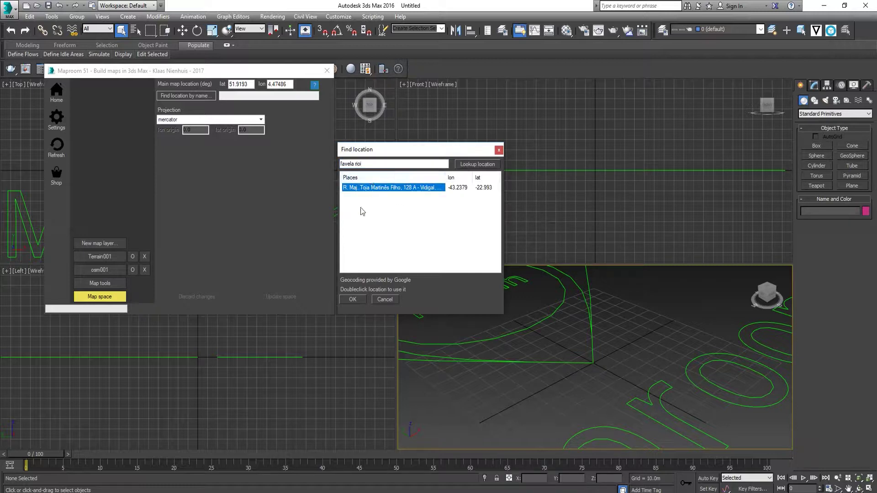
{"action": "left_click", "coordinate": [348, 298]}
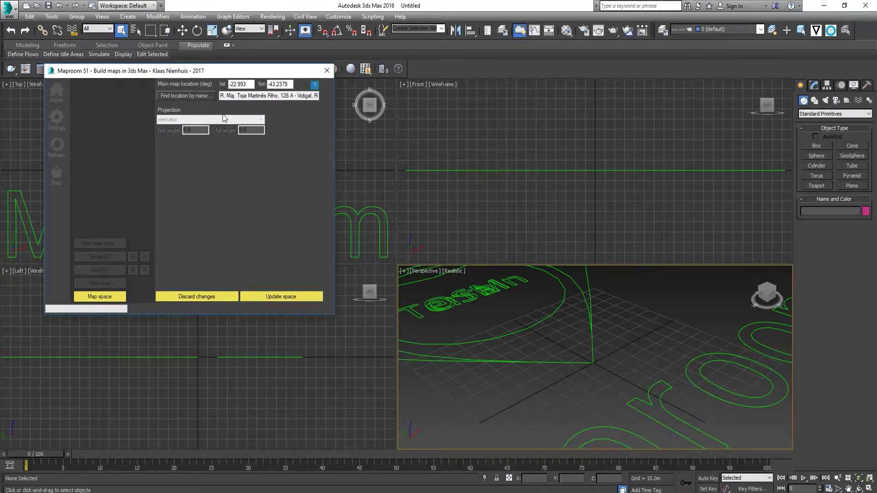
{"action": "left_click", "coordinate": [267, 296]}
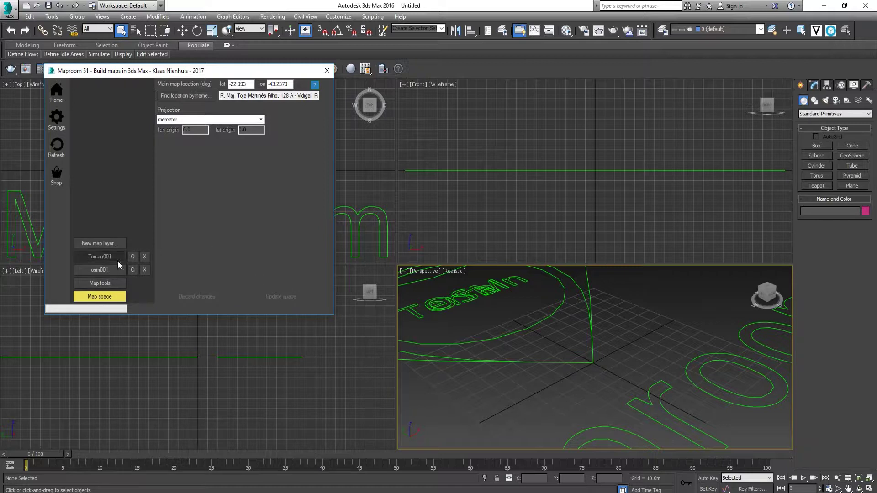
Set the osm001 layer's Openstreetmap type to Full OSM and download and draw its OSM data
{"action": "left_click", "coordinate": [97, 271]}
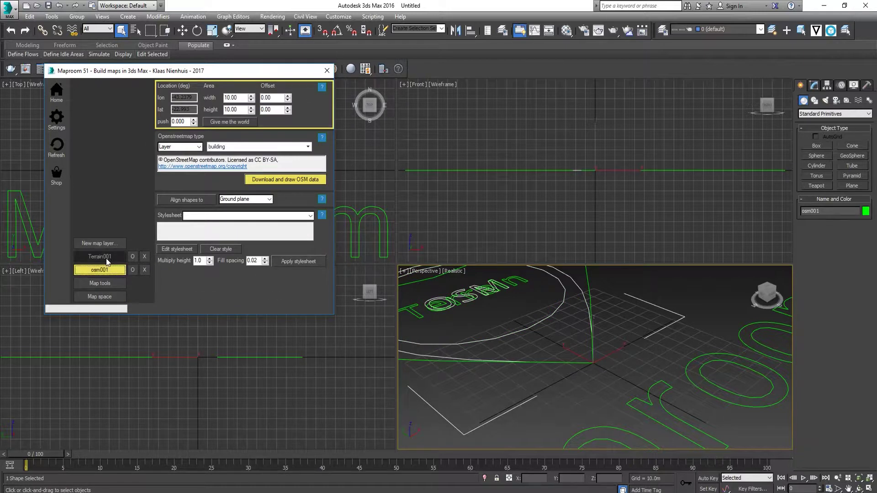
{"action": "left_click_drag", "start_coordinate": [224, 75], "coordinate": [303, 129]}
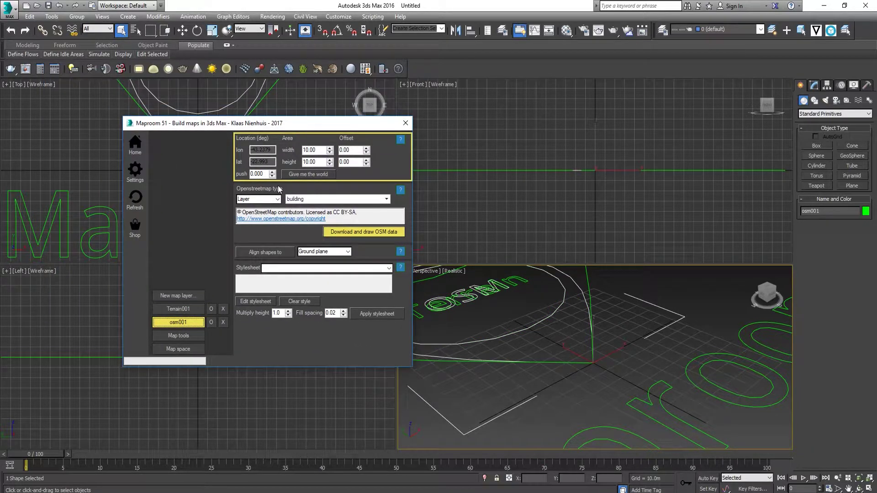
{"action": "left_click", "coordinate": [310, 149]}
{"action": "left_click", "coordinate": [300, 201]}
{"action": "left_click", "coordinate": [275, 200]}
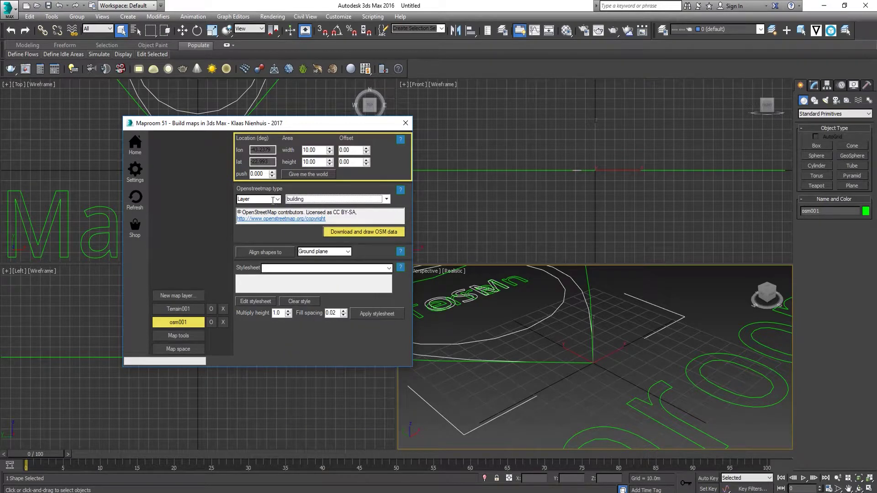
{"action": "left_click", "coordinate": [273, 200]}
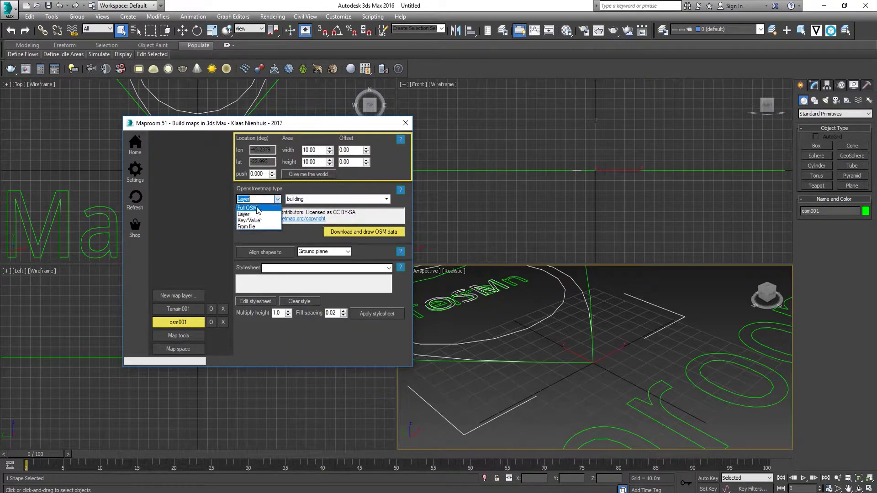
{"action": "left_click", "coordinate": [257, 208]}
{"action": "left_click", "coordinate": [349, 232]}
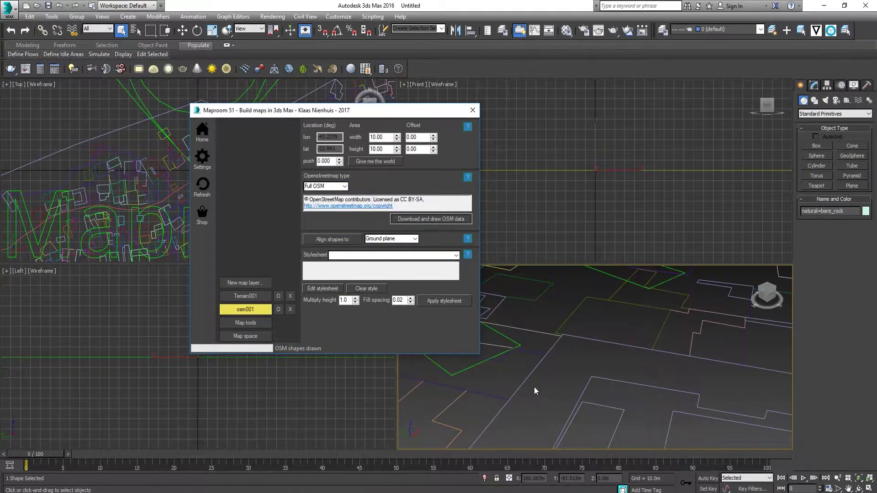
Maximize the perspective viewport and examine the drawn OSM shapes across the city and coastline
{"action": "key", "text": "alt+w"}
{"action": "left_click", "coordinate": [564, 315]}
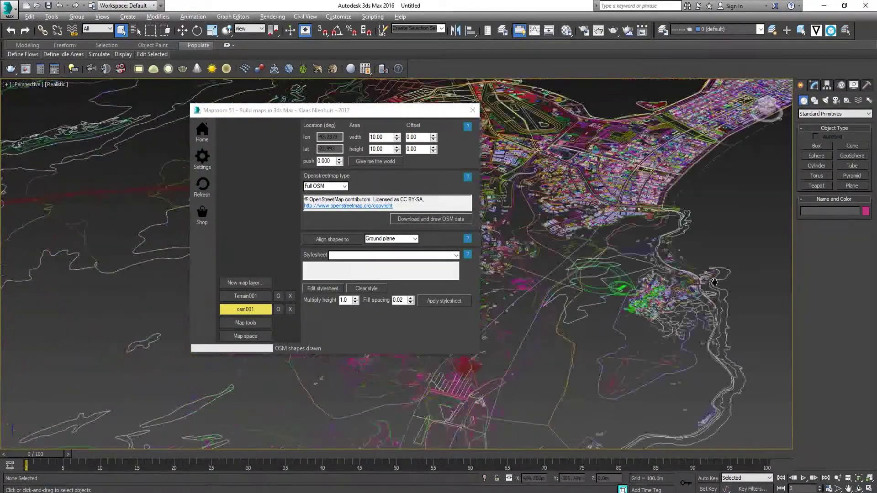
{"action": "scroll", "coordinate": [567, 327], "scroll_direction": "up", "scroll_amount": 5}
{"action": "scroll", "coordinate": [571, 340], "scroll_direction": "down", "scroll_amount": 6}
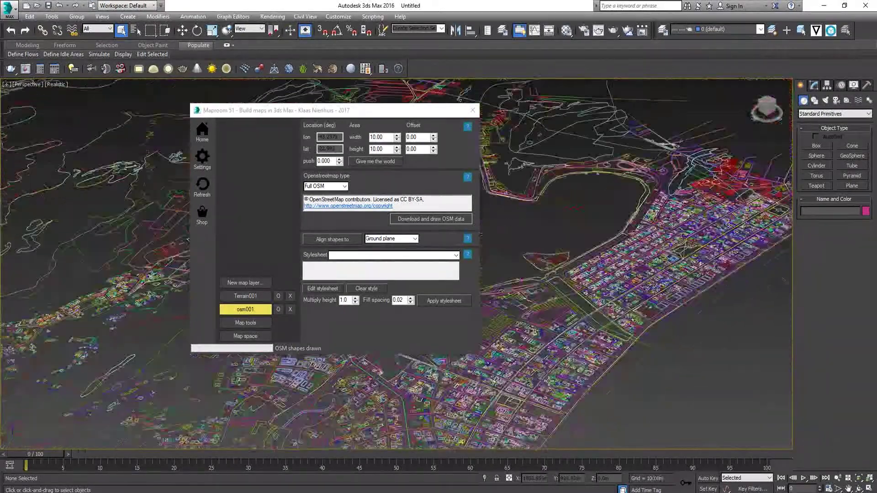
{"action": "middle_click_drag", "start_coordinate": [556, 347], "coordinate": [589, 313], "text": "alt"}
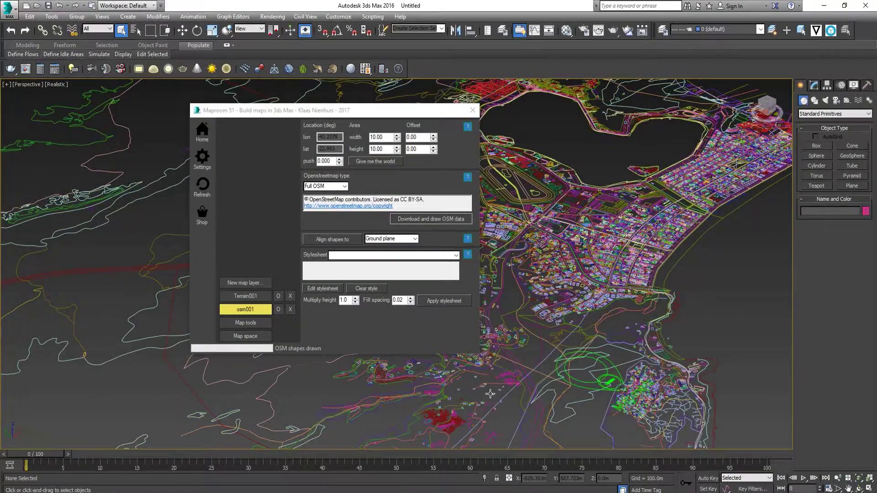
{"action": "scroll", "coordinate": [590, 315], "scroll_direction": "up", "scroll_amount": 4}
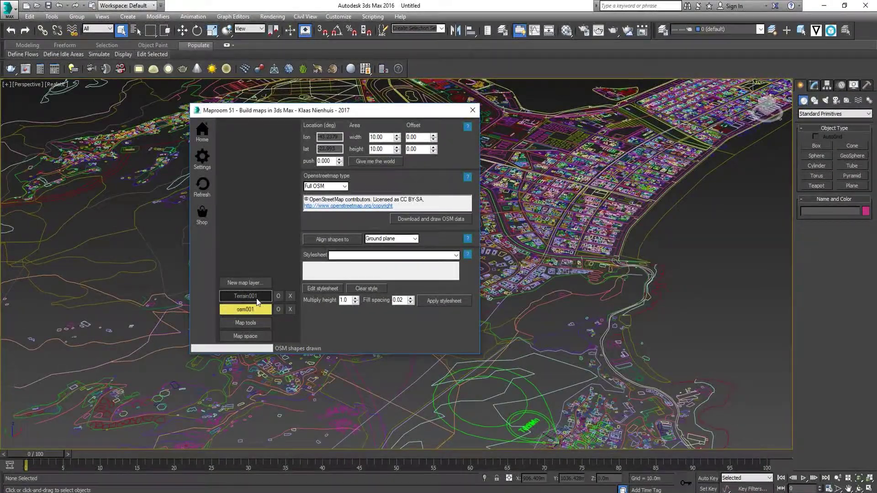
Set the Terrain001 layer's image source to Mapbox light, estimate its zoom level, and update the map images
{"action": "left_click", "coordinate": [202, 132]}
{"action": "left_click", "coordinate": [248, 147]}
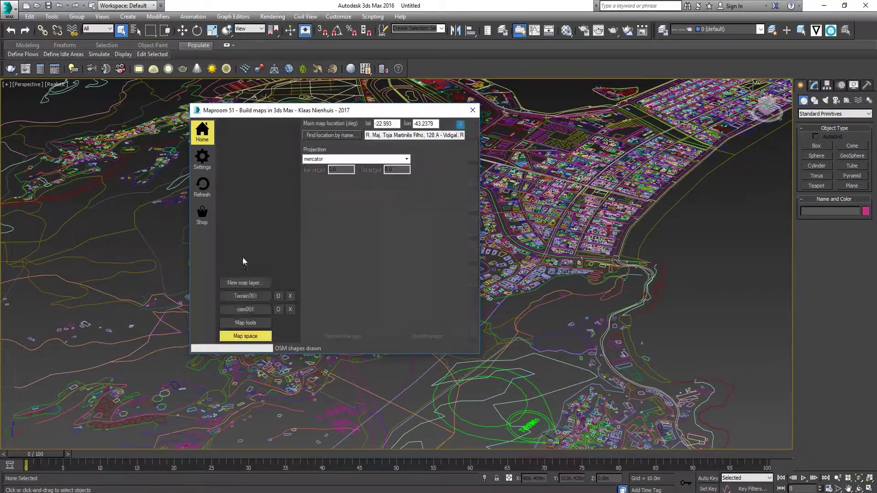
{"action": "left_click", "coordinate": [244, 298]}
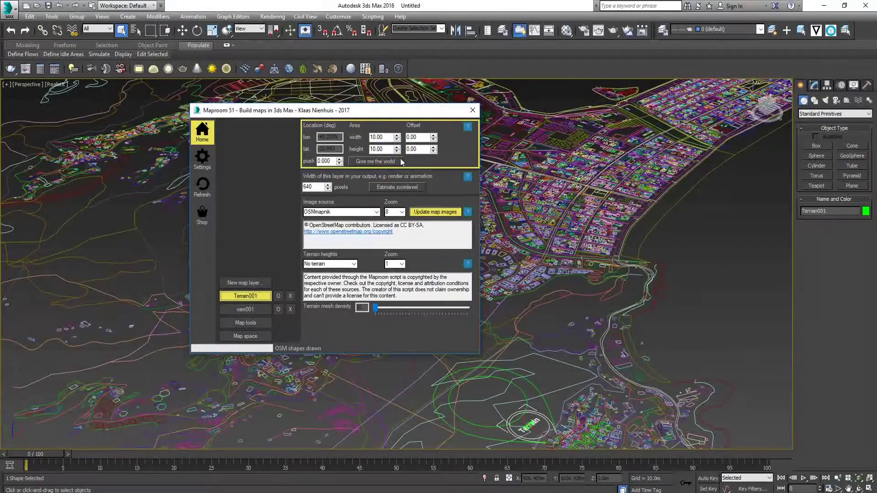
{"action": "left_click", "coordinate": [376, 212]}
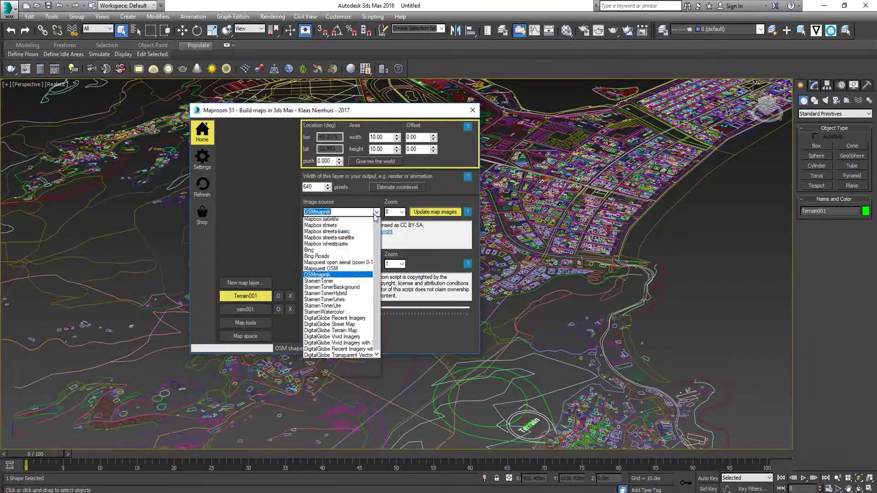
{"action": "scroll", "coordinate": [332, 338], "scroll_direction": "up", "scroll_amount": 1}
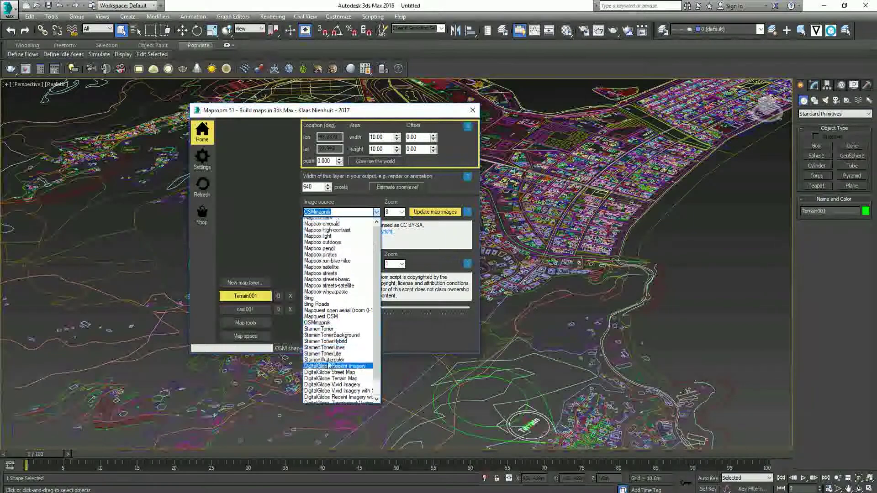
{"action": "left_click", "coordinate": [320, 252]}
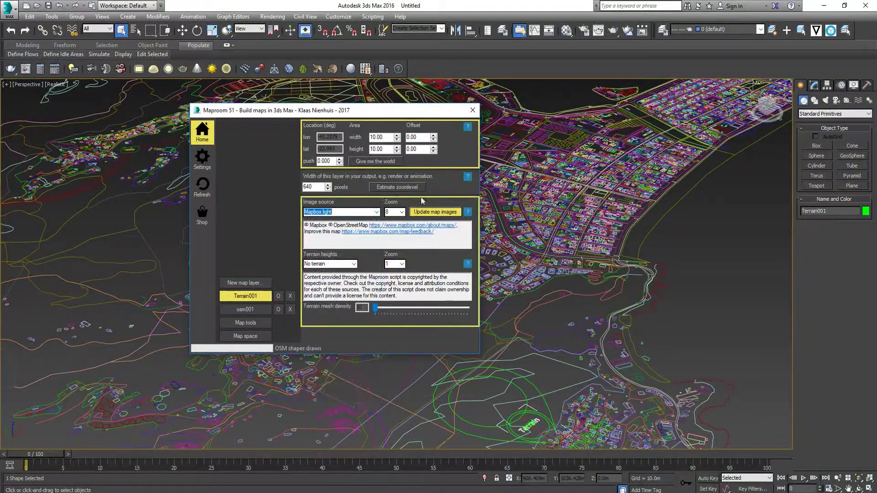
{"action": "left_click", "coordinate": [385, 187]}
{"action": "left_click", "coordinate": [443, 213]}
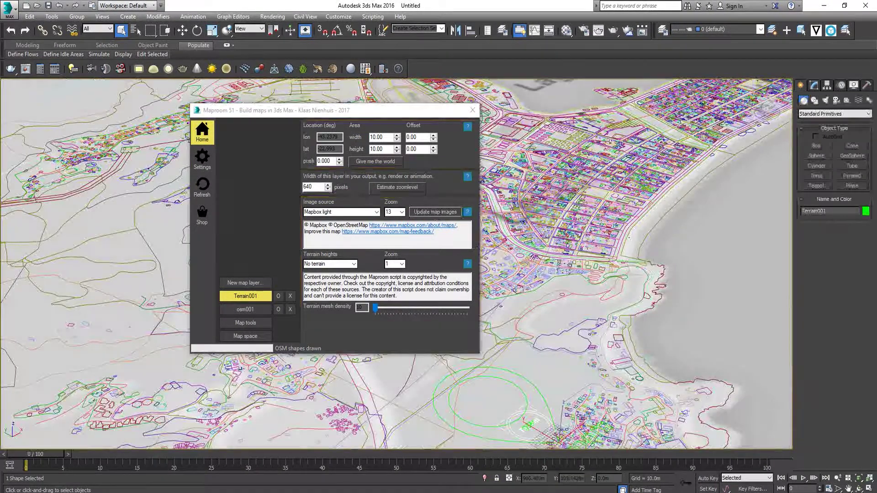
Apply the sys OSM_stylesheet stylesheet to the osm001 layer's shapes and inspect the styled map
{"action": "middle_click_drag", "start_coordinate": [534, 257], "coordinate": [618, 252], "text": "alt"}
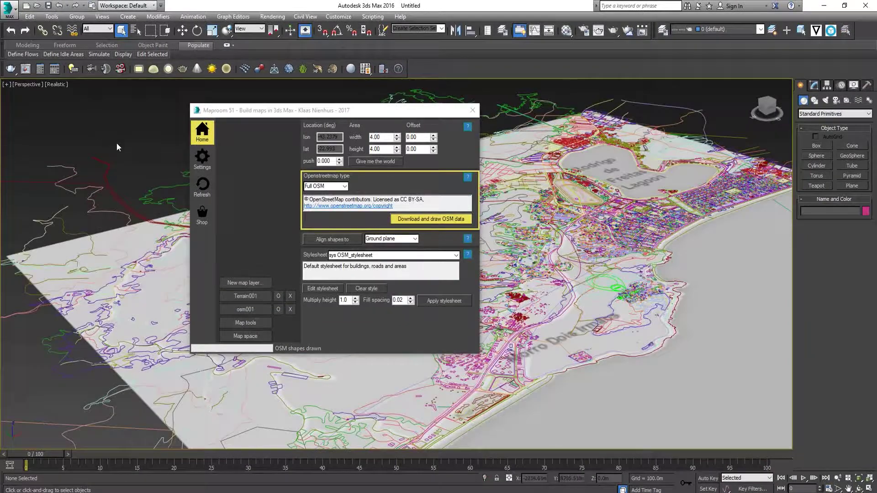
{"action": "left_click_drag", "start_coordinate": [313, 111], "coordinate": [248, 88]}
{"action": "scroll", "coordinate": [531, 274], "scroll_direction": "up", "scroll_amount": 3}
{"action": "left_click", "coordinate": [192, 288]}
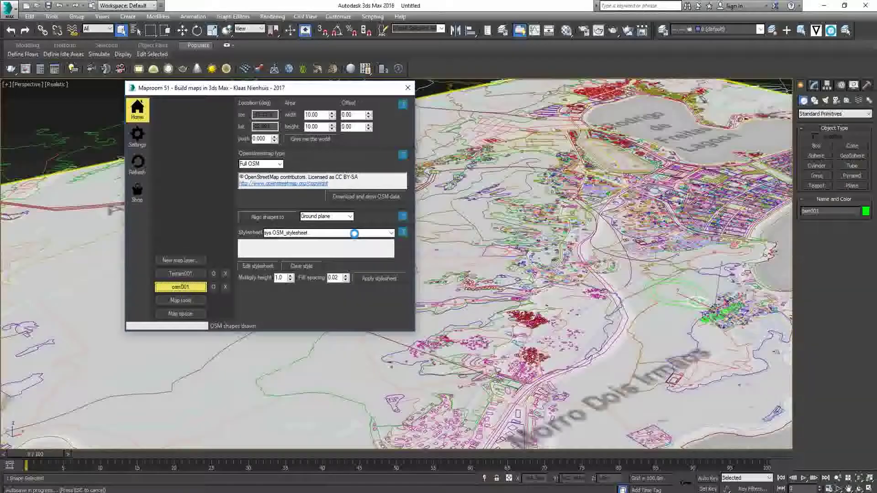
{"action": "left_click", "coordinate": [391, 233]}
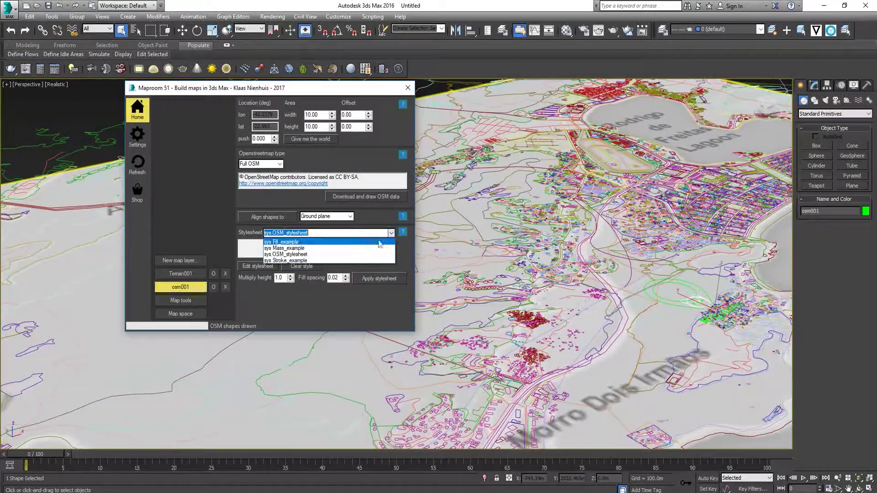
{"action": "left_click", "coordinate": [349, 249]}
{"action": "left_click", "coordinate": [379, 279]}
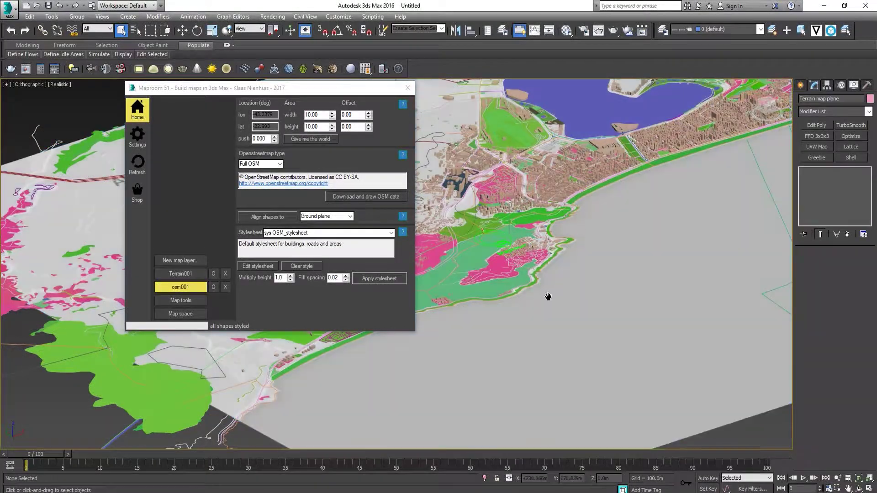
{"action": "scroll", "coordinate": [554, 201], "scroll_direction": "up", "scroll_amount": 4}
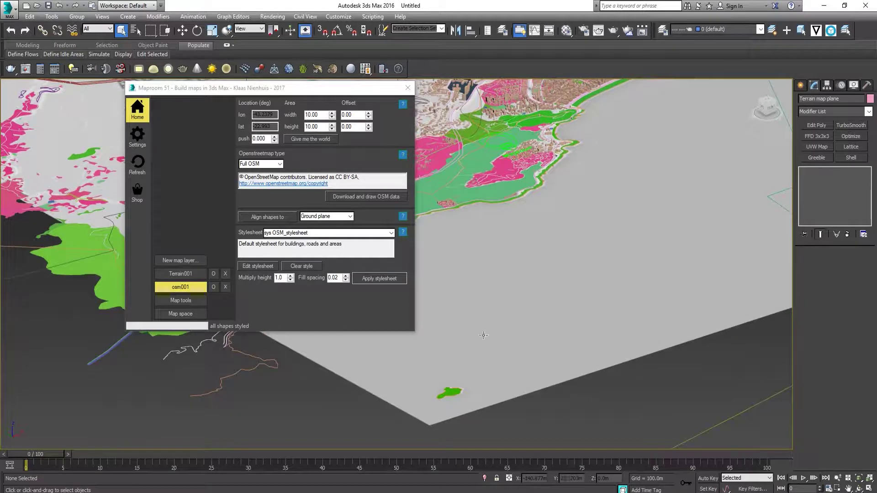
Inspect the styled city blocks up close and set the Terrain001 layer's terrain heights to Mapbox terrain
{"action": "scroll", "coordinate": [569, 192], "scroll_direction": "up", "scroll_amount": 5}
{"action": "scroll", "coordinate": [570, 192], "scroll_direction": "up", "scroll_amount": 5}
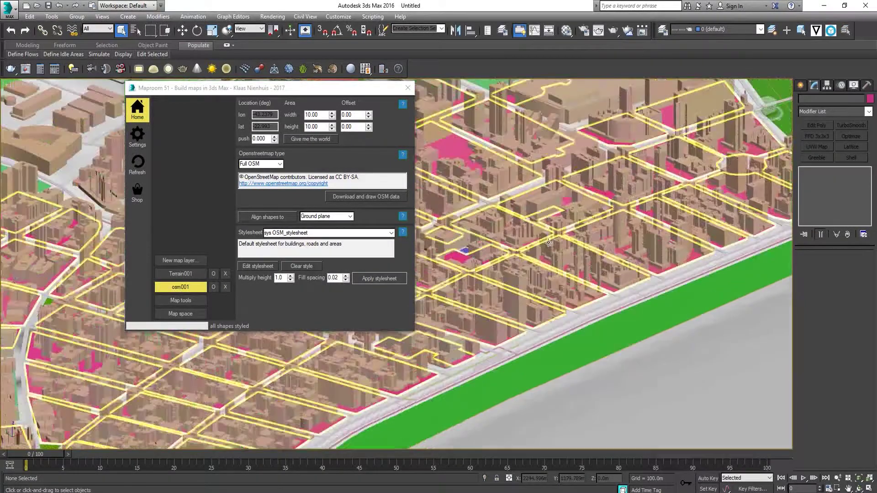
{"action": "middle_click_drag", "start_coordinate": [544, 270], "coordinate": [636, 283]}
{"action": "scroll", "coordinate": [636, 283], "scroll_direction": "down", "scroll_amount": 10}
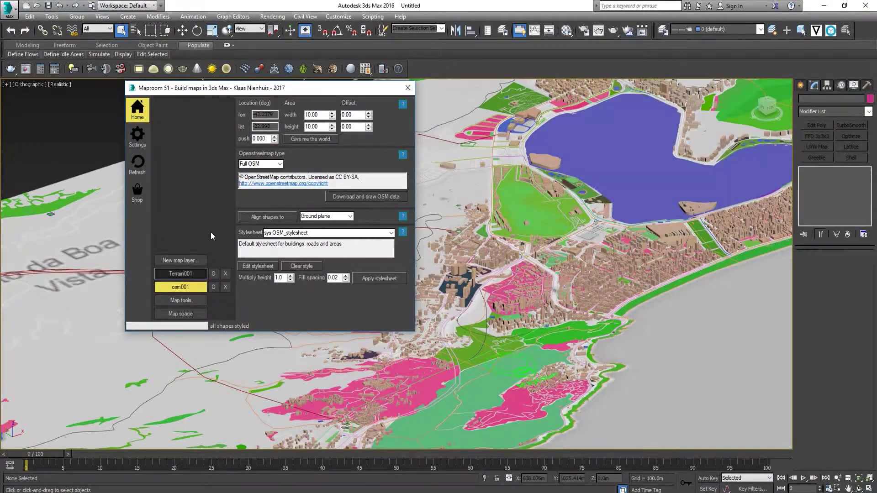
{"action": "left_click", "coordinate": [138, 116]}
{"action": "left_click", "coordinate": [190, 273]}
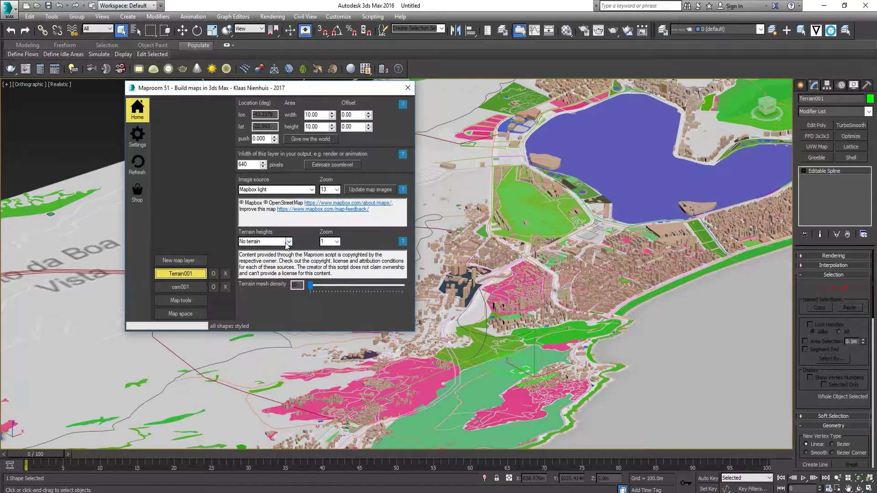
{"action": "left_click", "coordinate": [288, 241]}
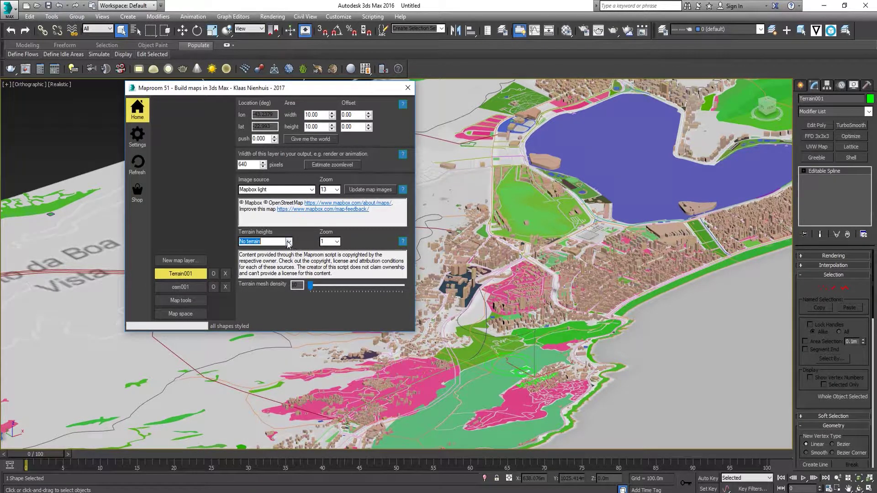
{"action": "left_click", "coordinate": [288, 241]}
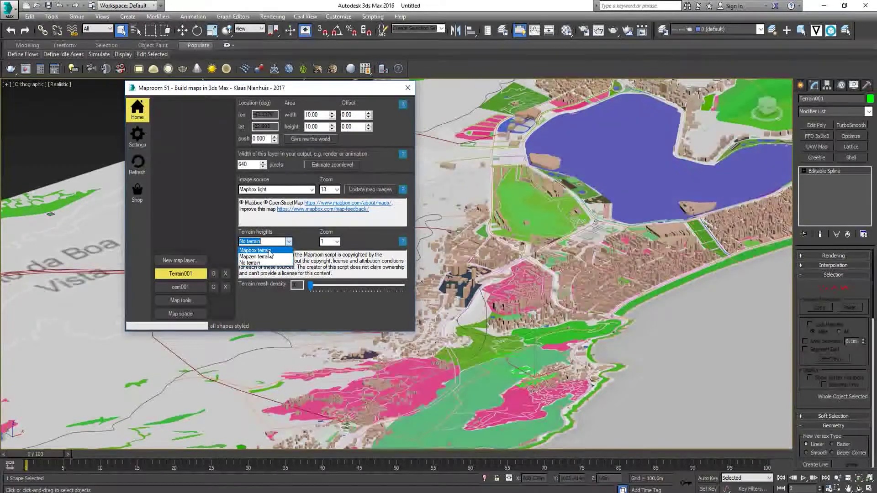
{"action": "left_click", "coordinate": [270, 251]}
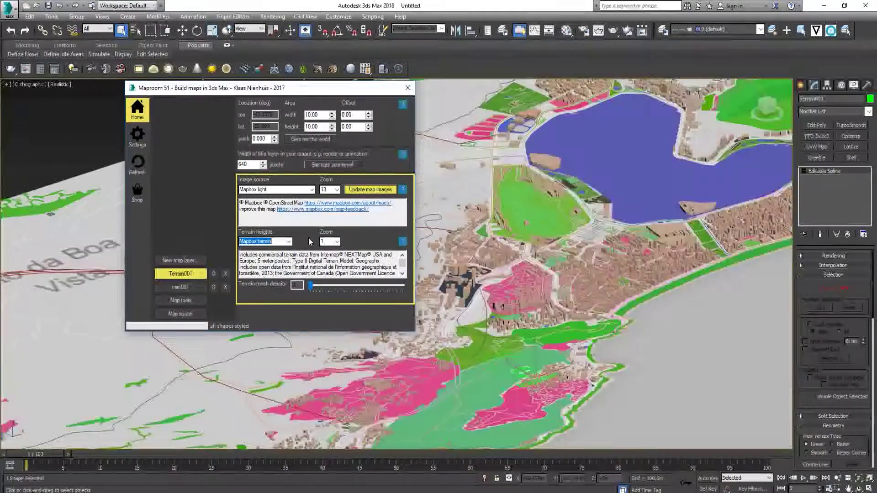
Estimate the zoom level for the Terrain001 layer and update its map images with the terrain heights
{"action": "left_click", "coordinate": [322, 165]}
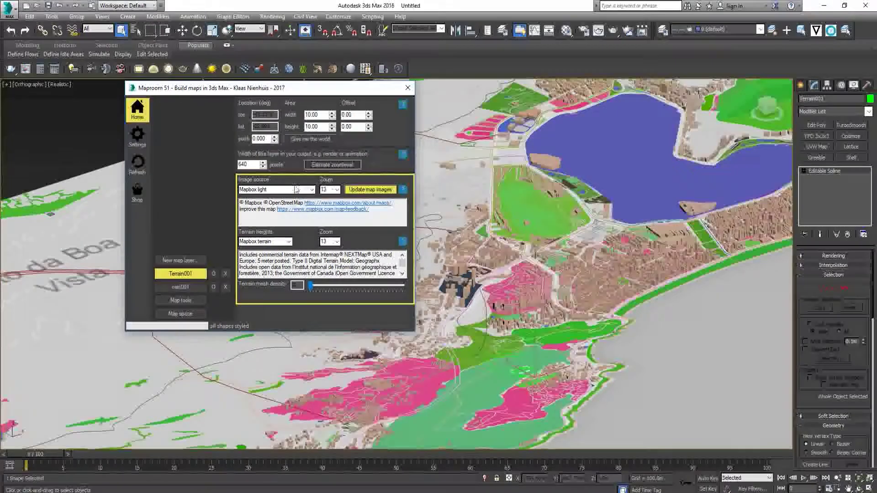
{"action": "left_click", "coordinate": [379, 190]}
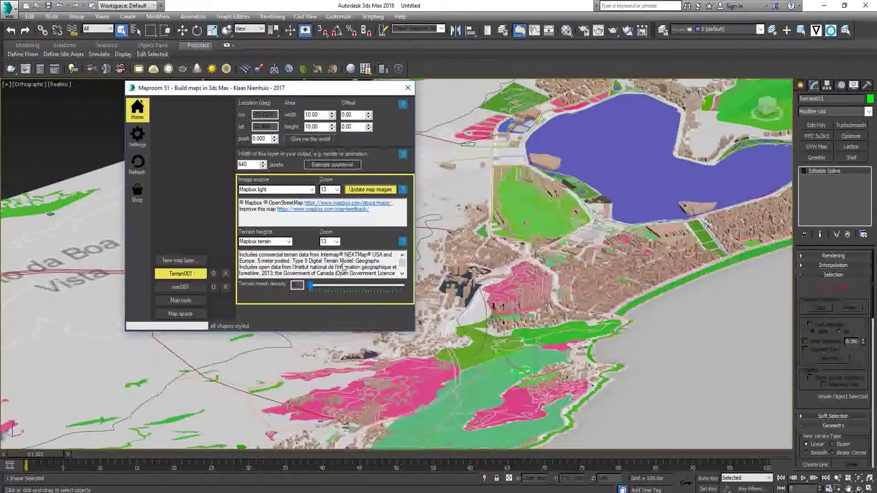
{"action": "left_click", "coordinate": [370, 191]}
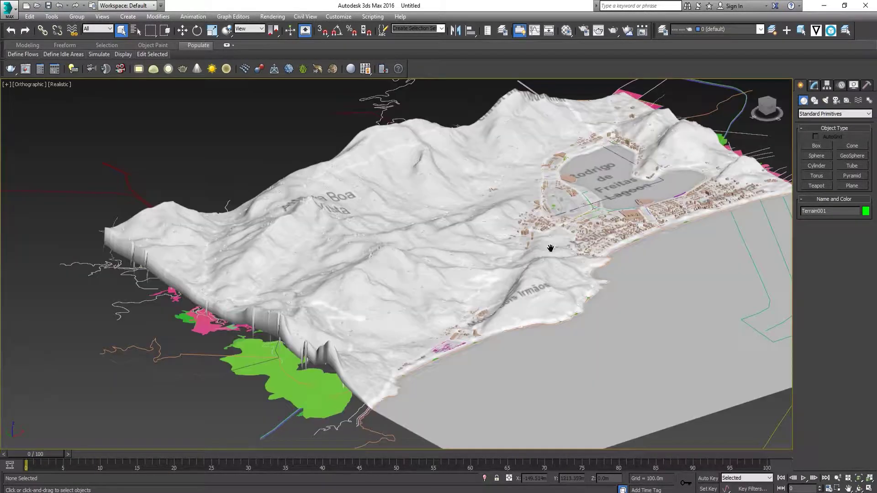
Switch the viewport to perspective and examine the terrain relief, the coastal buildings and the lagoon area from several angles
{"action": "middle_click_drag", "start_coordinate": [552, 248], "coordinate": [546, 248], "text": "alt"}
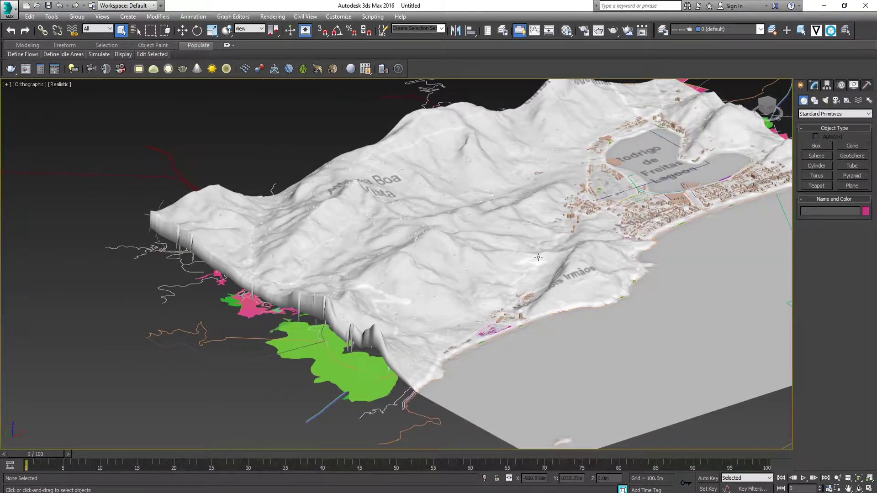
{"action": "middle_click_drag", "start_coordinate": [363, 274], "coordinate": [558, 276], "text": "alt"}
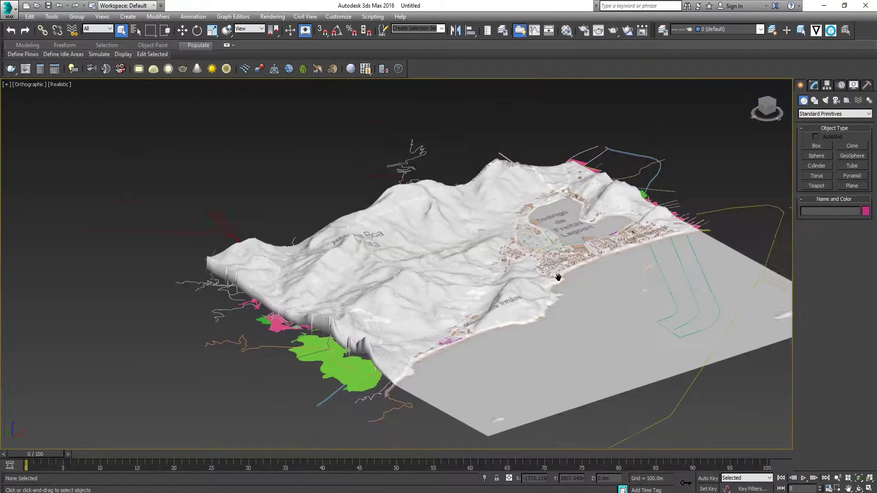
{"action": "key", "text": "p"}
{"action": "middle_click_drag", "start_coordinate": [406, 231], "coordinate": [361, 217], "text": "alt"}
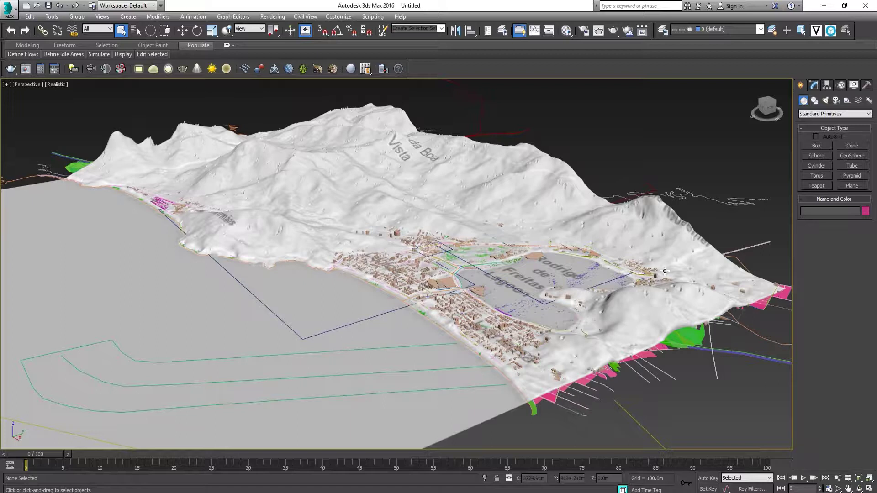
{"action": "scroll", "coordinate": [445, 298], "scroll_direction": "up", "scroll_amount": 4}
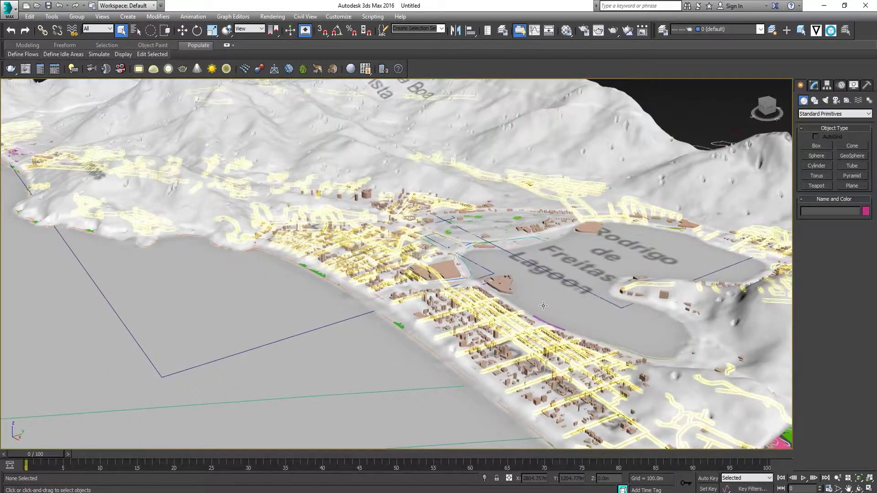
{"action": "scroll", "coordinate": [543, 306], "scroll_direction": "up", "scroll_amount": 3}
{"action": "scroll", "coordinate": [573, 205], "scroll_direction": "down", "scroll_amount": 5}
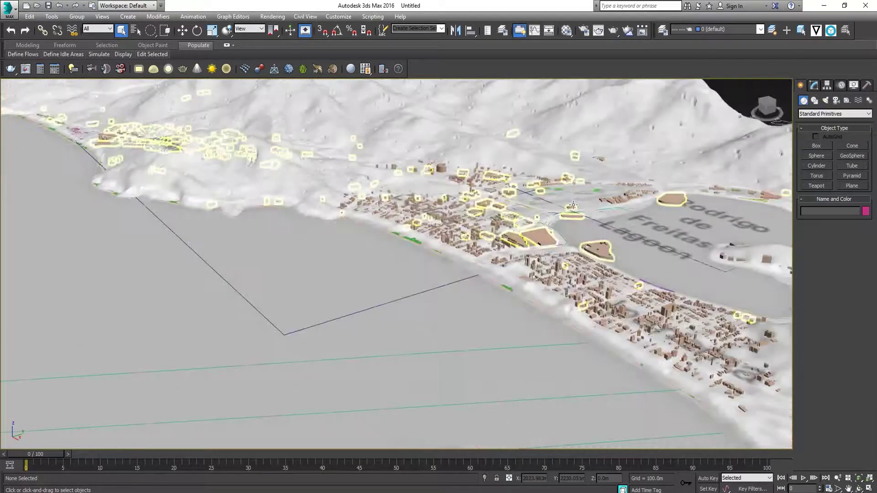
{"action": "scroll", "coordinate": [572, 206], "scroll_direction": "down", "scroll_amount": 5}
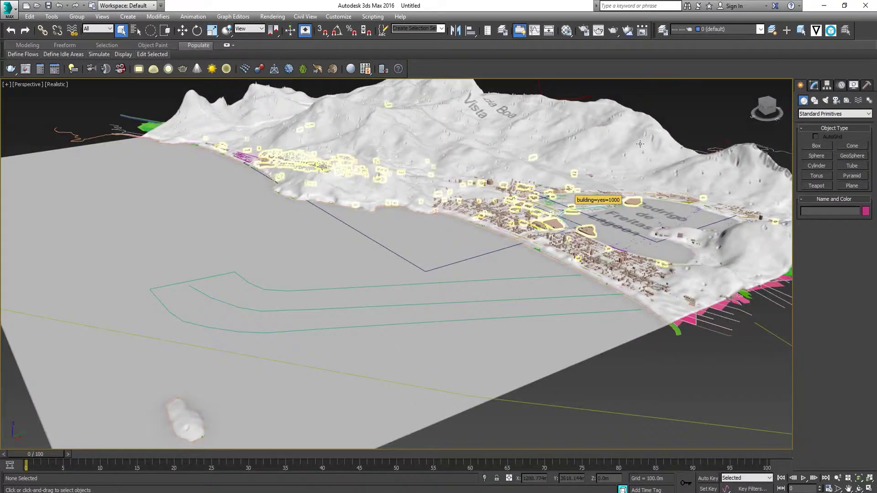
{"action": "scroll", "coordinate": [537, 225], "scroll_direction": "up", "scroll_amount": 5}
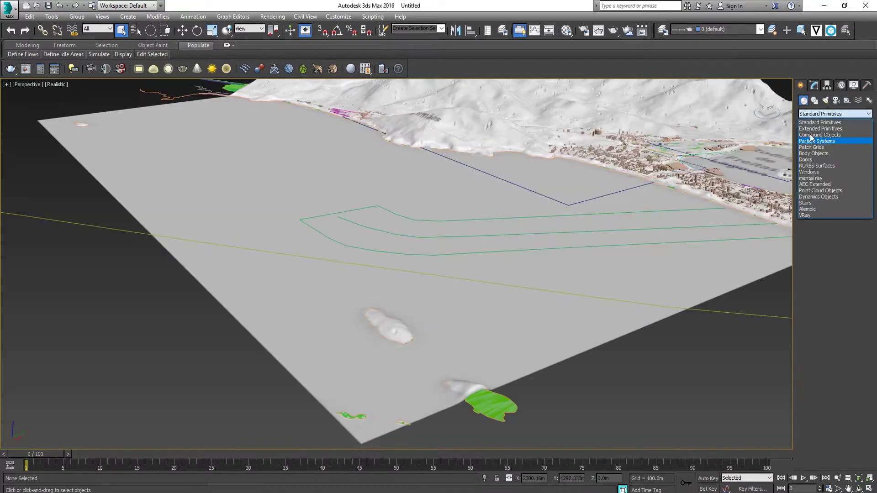
Display the Compound Objects creation tools and look over the terrain along the coastline
{"action": "left_click", "coordinate": [810, 133]}
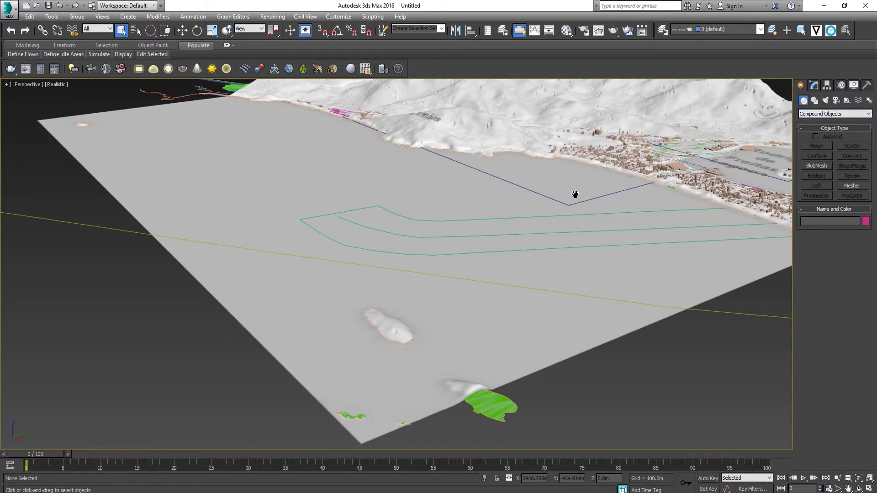
{"action": "middle_click_drag", "start_coordinate": [573, 196], "coordinate": [561, 217]}
{"action": "scroll", "coordinate": [560, 217], "scroll_direction": "up", "scroll_amount": 2}
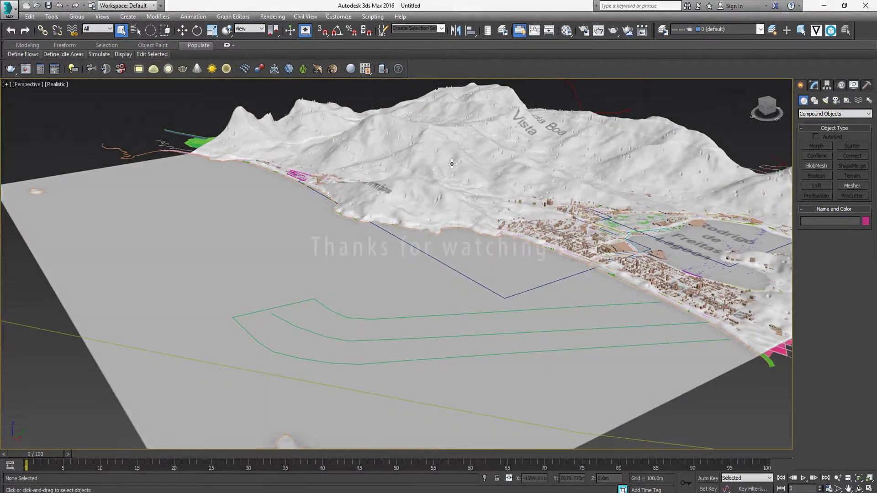